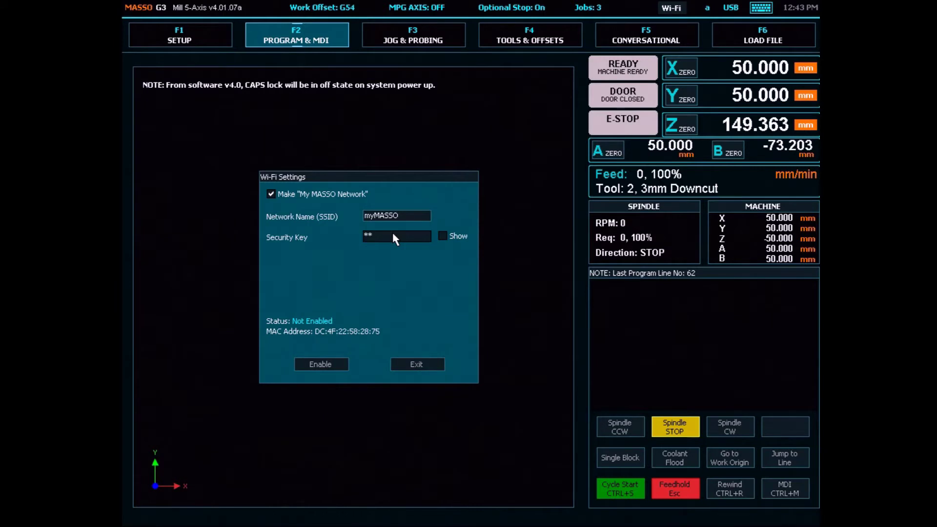
# Complete the security key and enable My MASSO Network until it shows Network Ready, then leave Wi-Fi settings.
pyautogui.write('**')
pyautogui.click(339, 367)
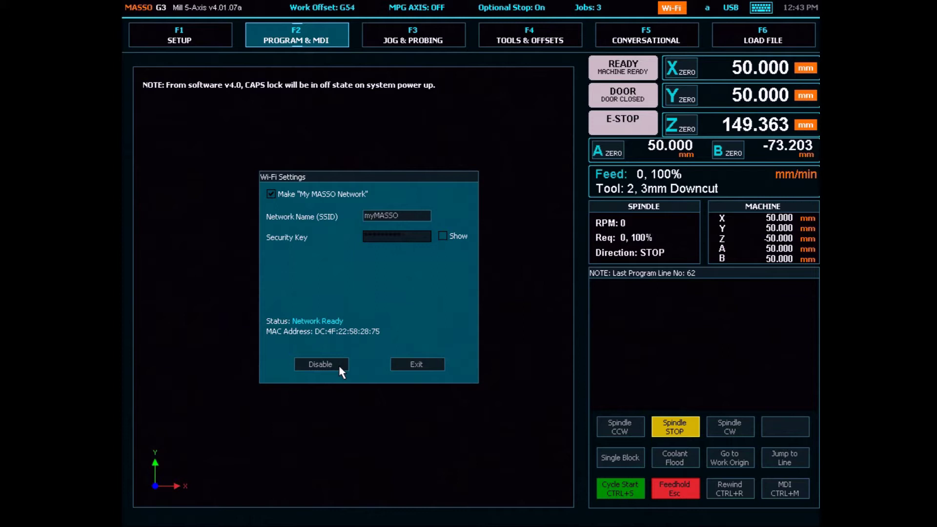
pyautogui.click(402, 365)
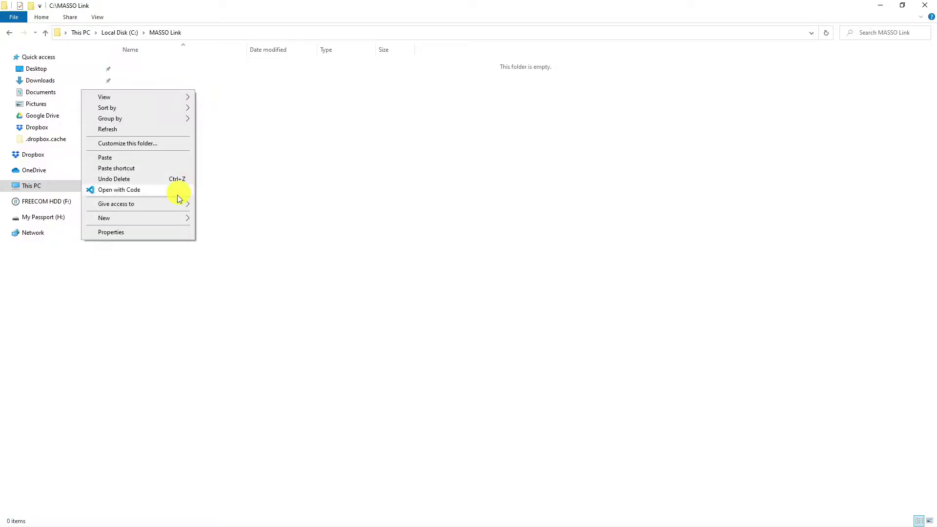
# Create a folder named Router in C:\MASSO Link and paste MASSO Link.exe into it.
pyautogui.moveTo(170, 218)
pyautogui.click(213, 220)
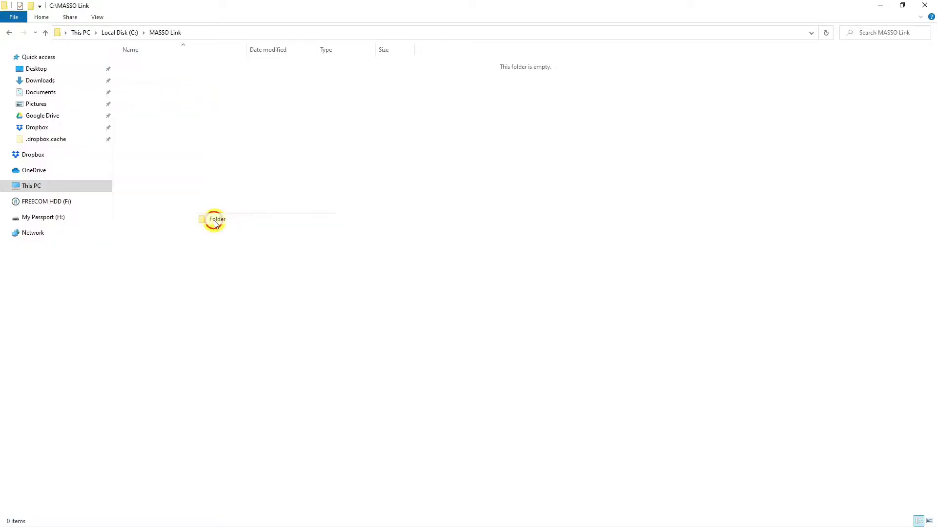
pyautogui.write('Router')
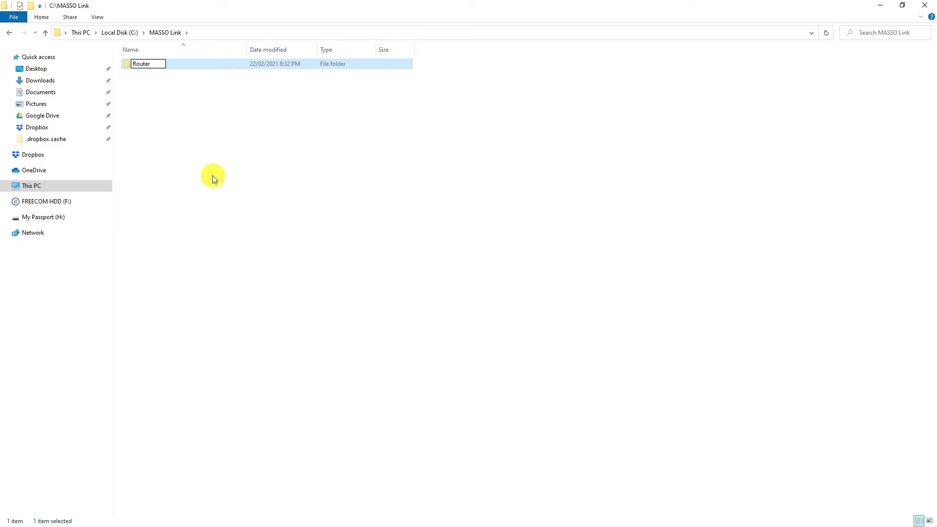
pyautogui.press('Return')
pyautogui.press('Return')
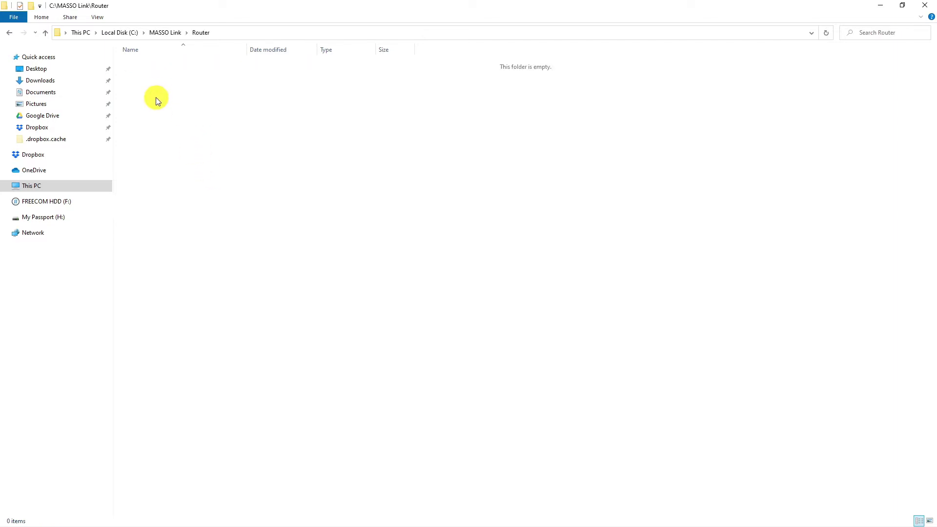
pyautogui.rightClick(157, 100)
pyautogui.click(144, 165)
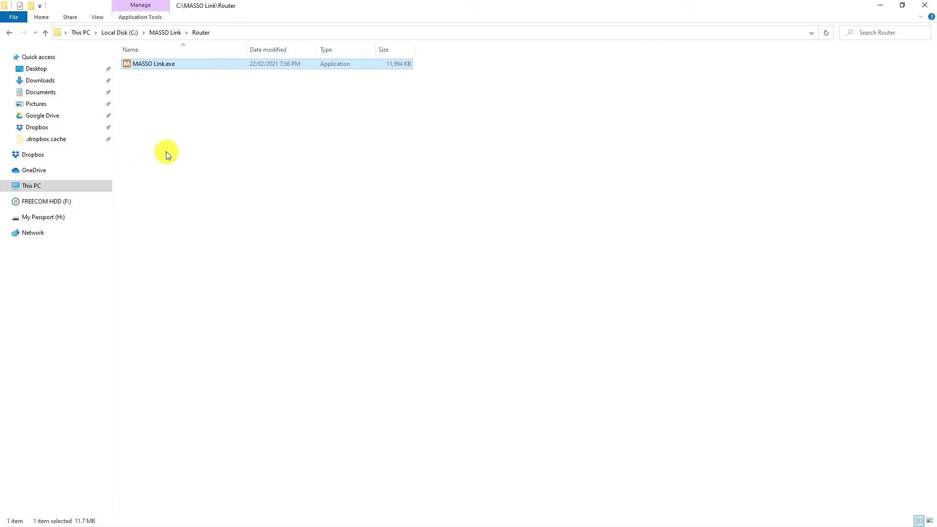
# Send MASSO Link.exe to the desktop as a shortcut.
pyautogui.click(156, 63)
pyautogui.rightClick(156, 63)
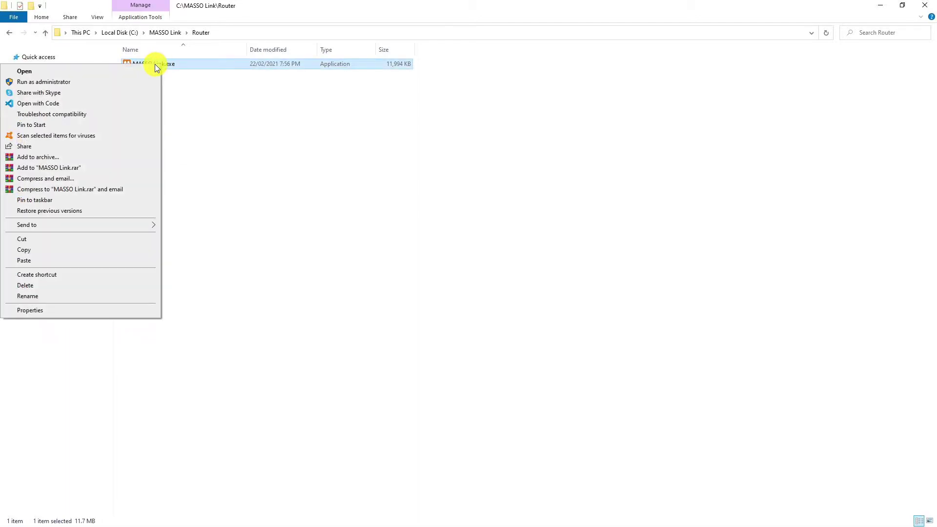
pyautogui.click(142, 223)
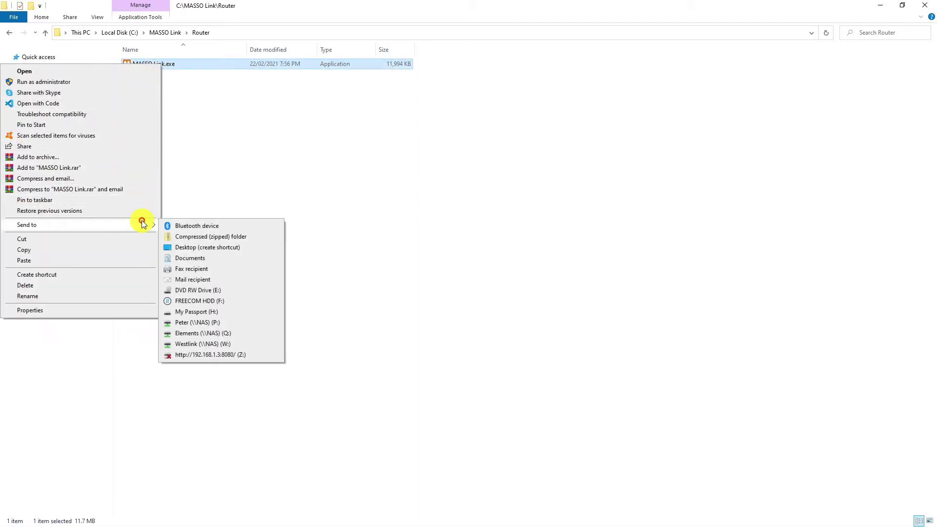
pyautogui.click(182, 247)
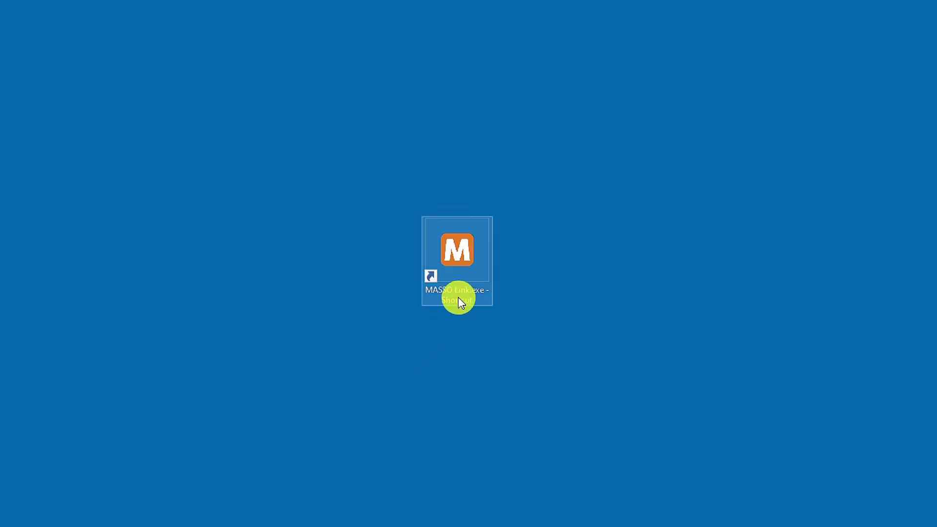
# Rename the MASSO Link desktop shortcut to Router.
pyautogui.rightClick(458, 297)
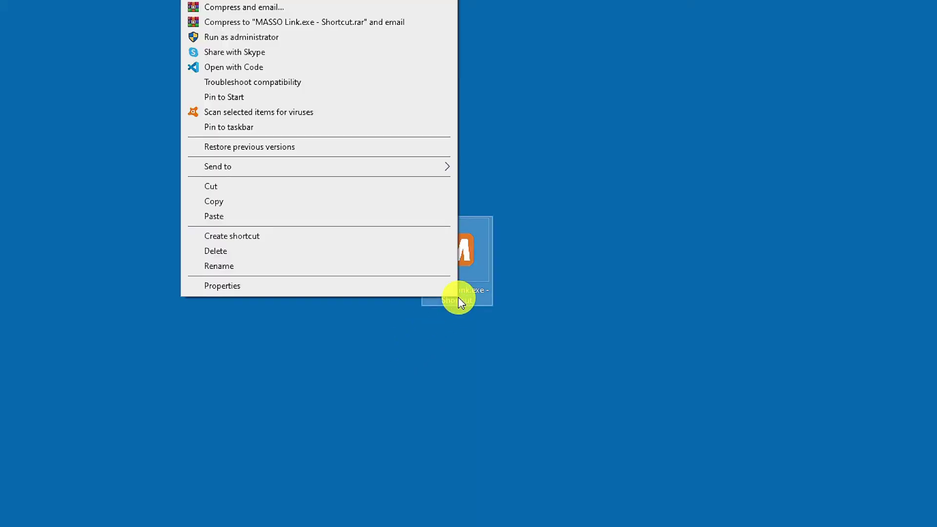
pyautogui.click(336, 266)
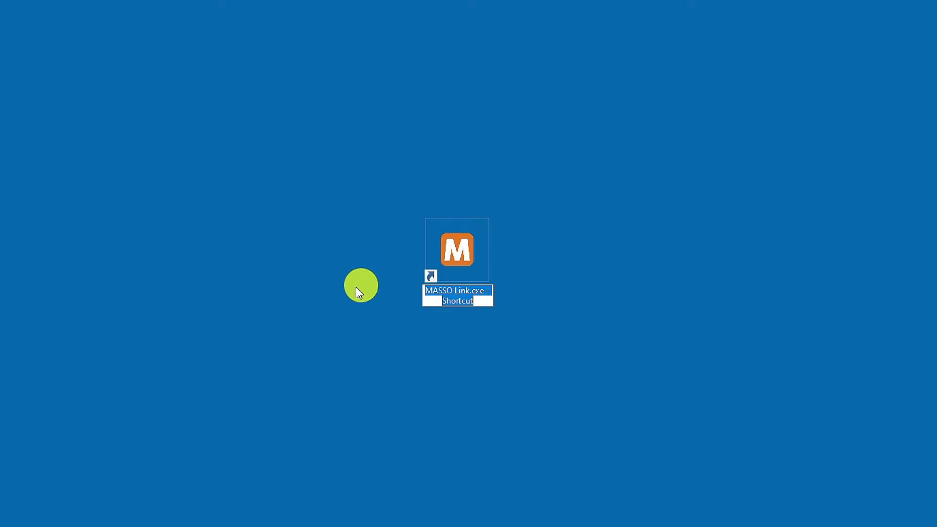
pyautogui.write('Router')
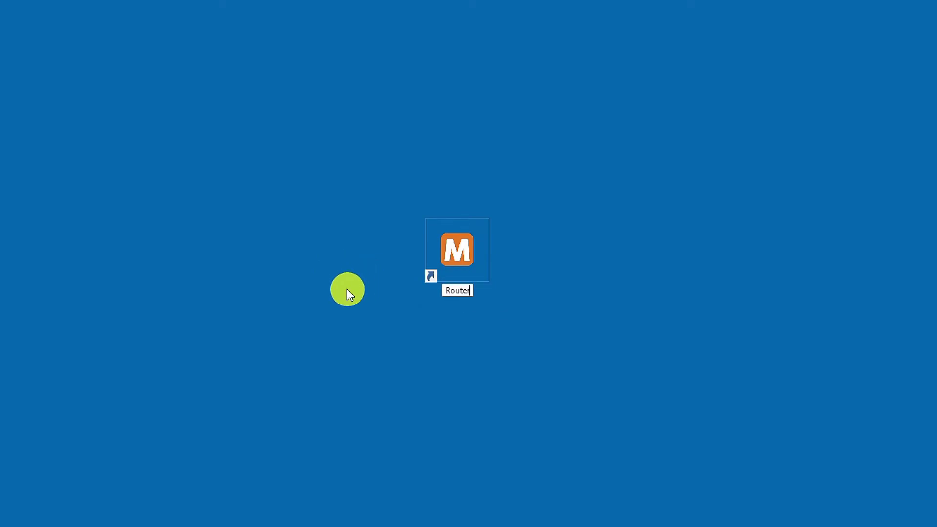
pyautogui.click(347, 288)
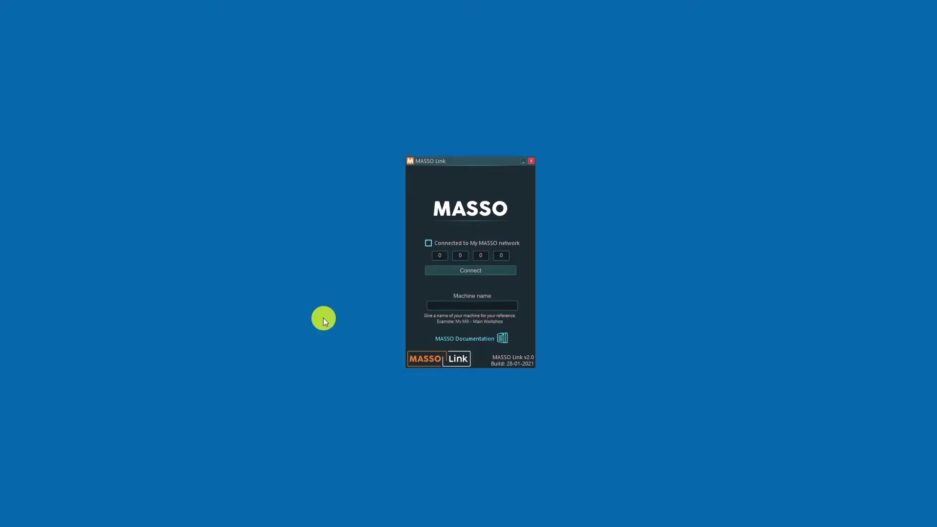
# Enter Router as the machine name, tick Connected to My MASSO network, and connect.
pyautogui.write('Router')
pyautogui.click(429, 244)
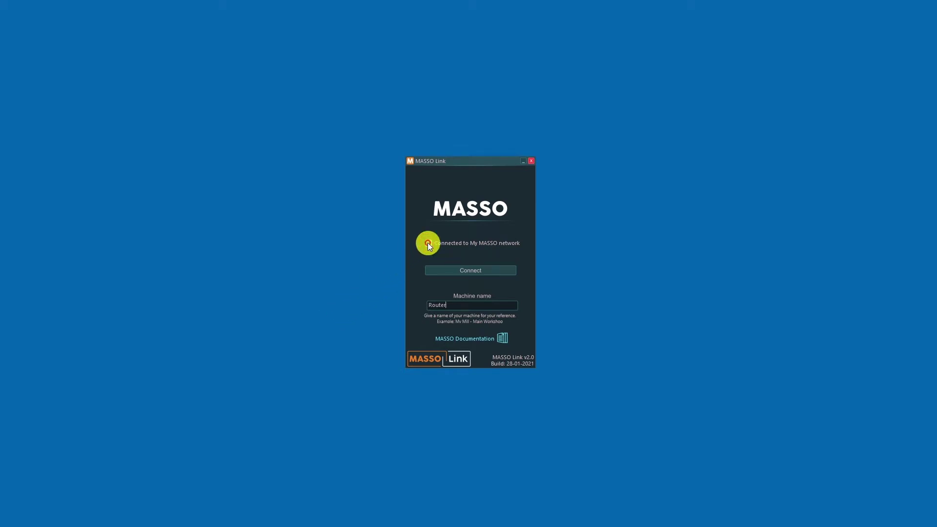
pyautogui.click(474, 269)
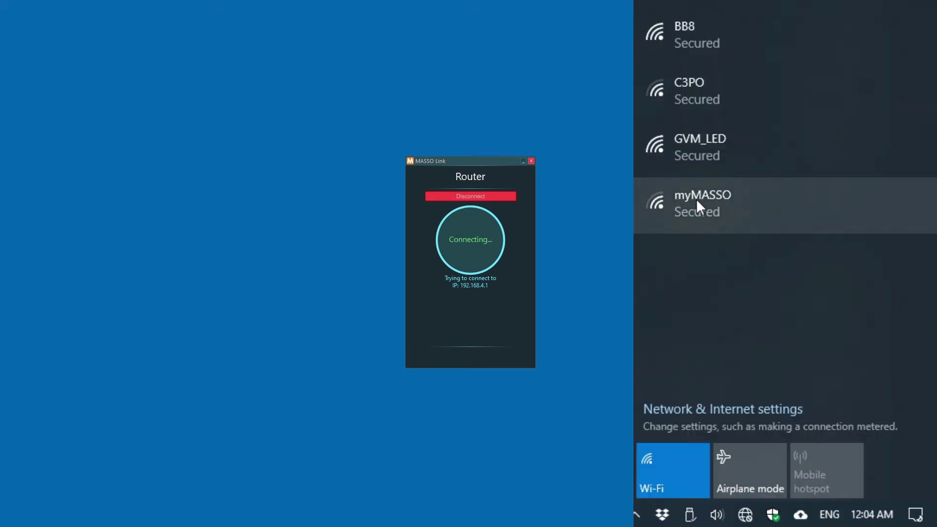
# Connect Windows to the myMASSO Wi-Fi network by entering its network security key.
pyautogui.click(696, 198)
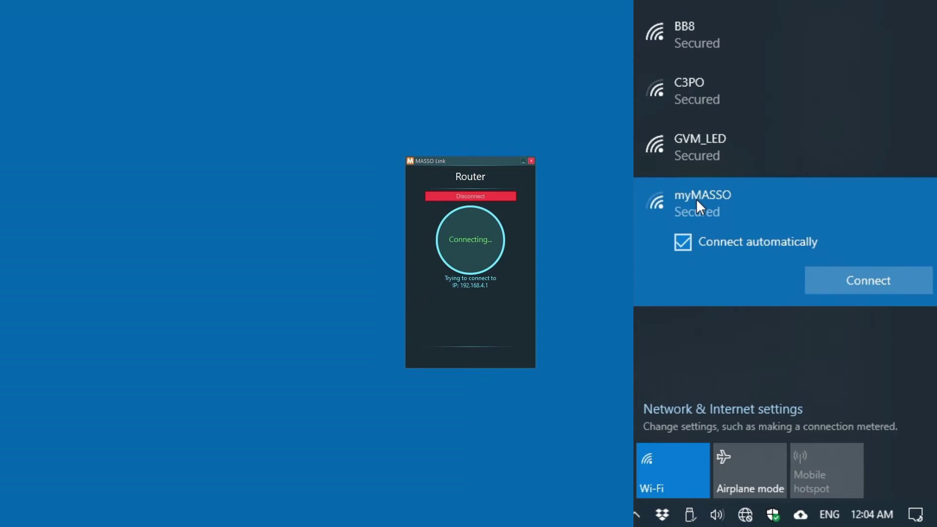
pyautogui.click(848, 274)
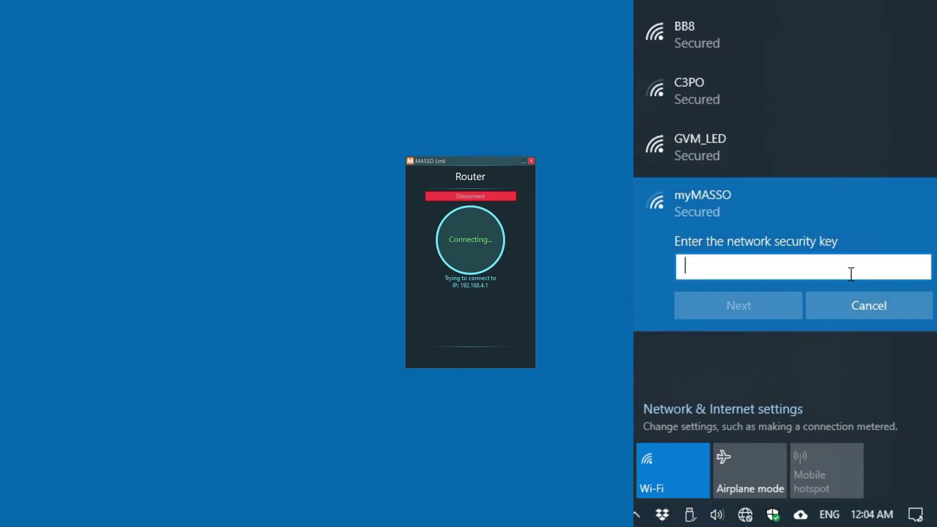
pyautogui.write('12345')
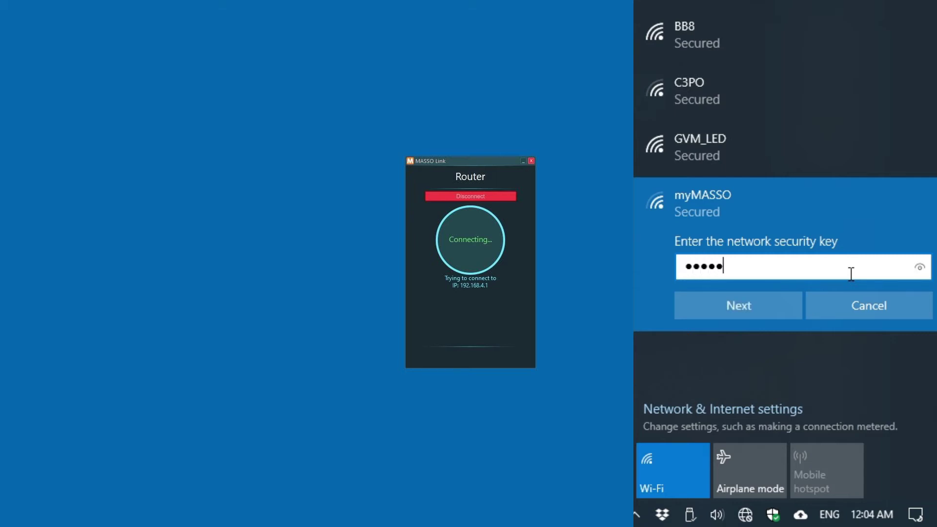
pyautogui.write('6789')
pyautogui.click(767, 308)
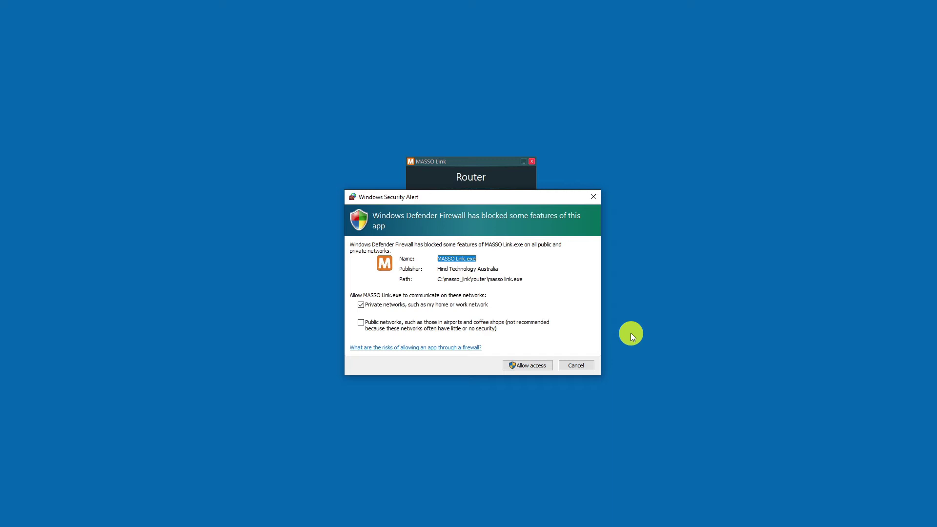
# Allow firewall access, send Mill Widget.nc to Router as Widget Project, and reset jobs to 0.
pyautogui.click(543, 367)
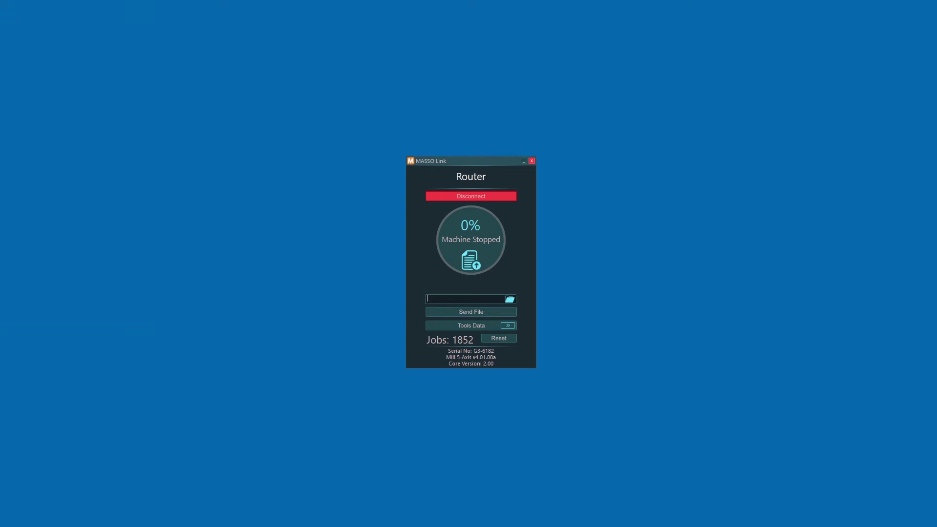
pyautogui.moveTo(337, 284); pyautogui.dragTo(459, 292)
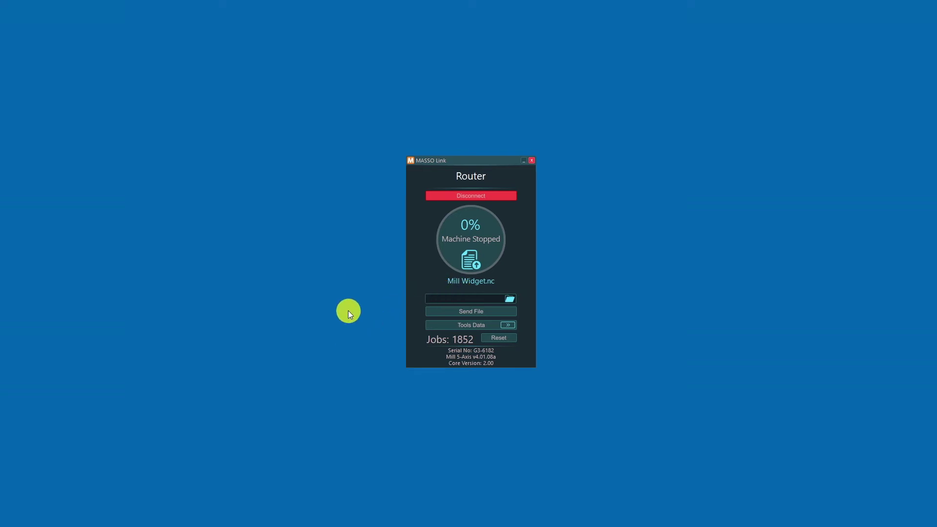
pyautogui.write('Widget Project')
pyautogui.click(436, 310)
pyautogui.click(506, 337)
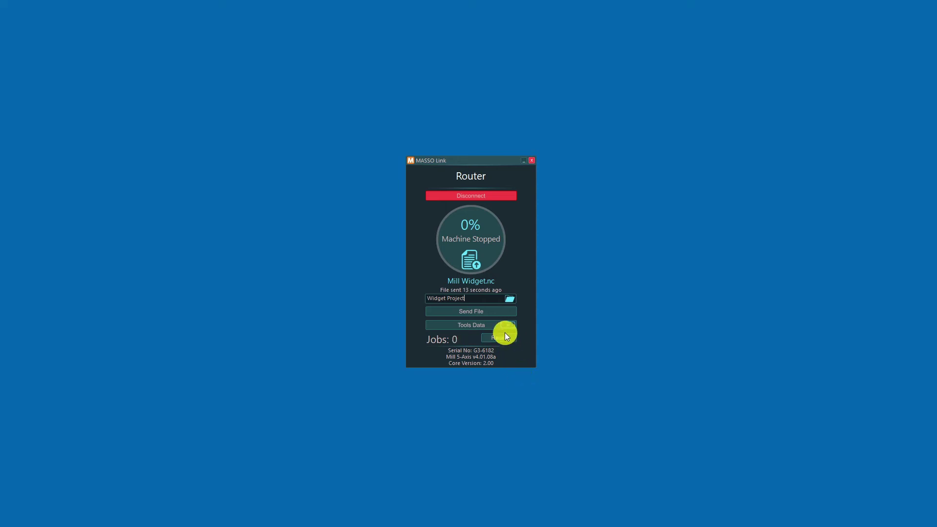
# Get Router's tool data and generate a text file listing tools 0 to 10.
pyautogui.click(490, 324)
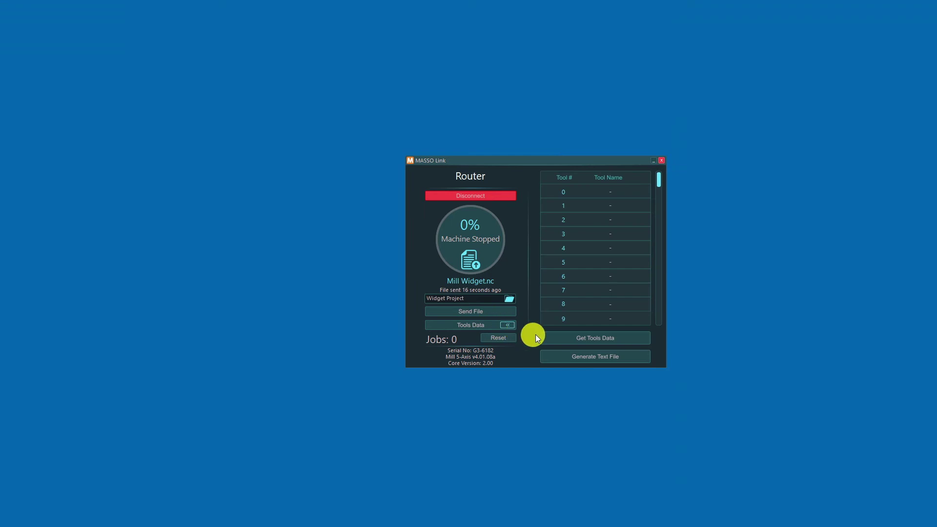
pyautogui.click(579, 338)
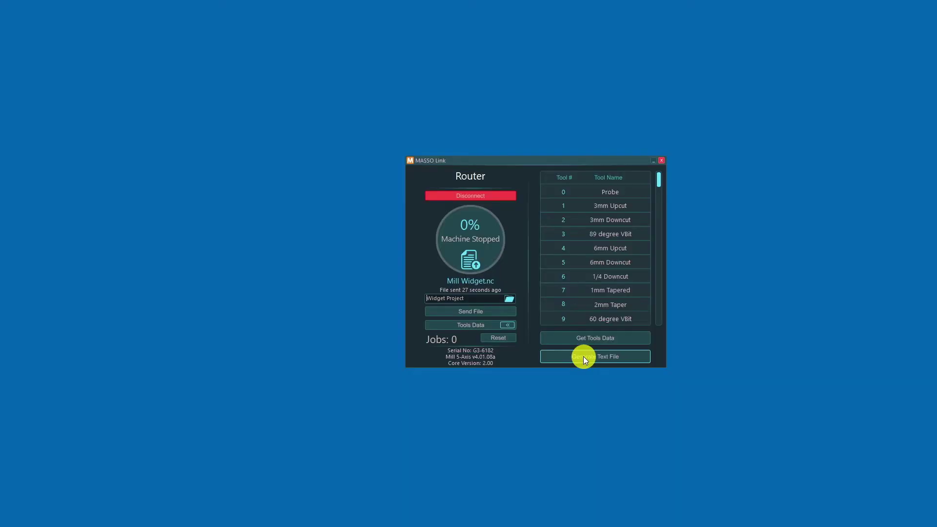
pyautogui.click(584, 357)
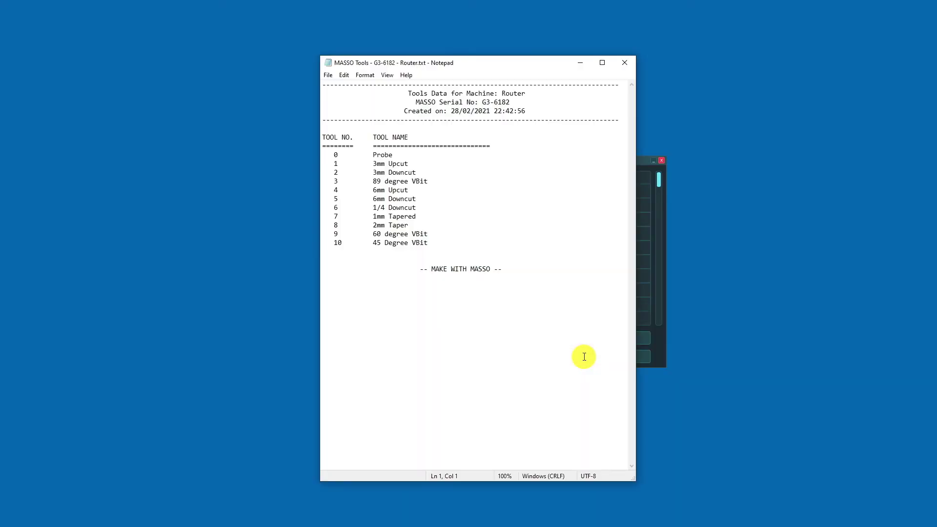